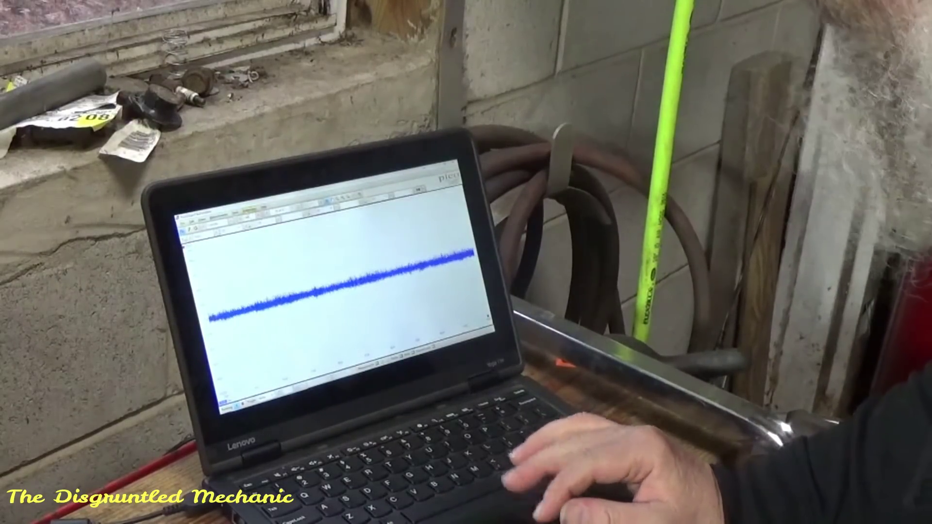
Step: Load the Camshaft vs Crankshaft dual-trace test from the Automotive test setups
{"action": "left_click", "coordinate": [250, 209]}
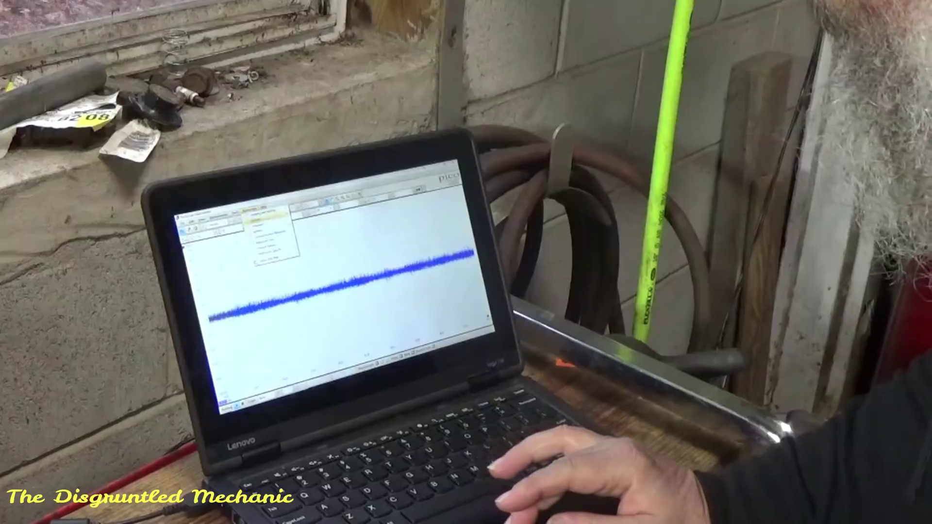
{"action": "mouse_move", "coordinate": [270, 239]}
{"action": "left_click", "coordinate": [324, 227]}
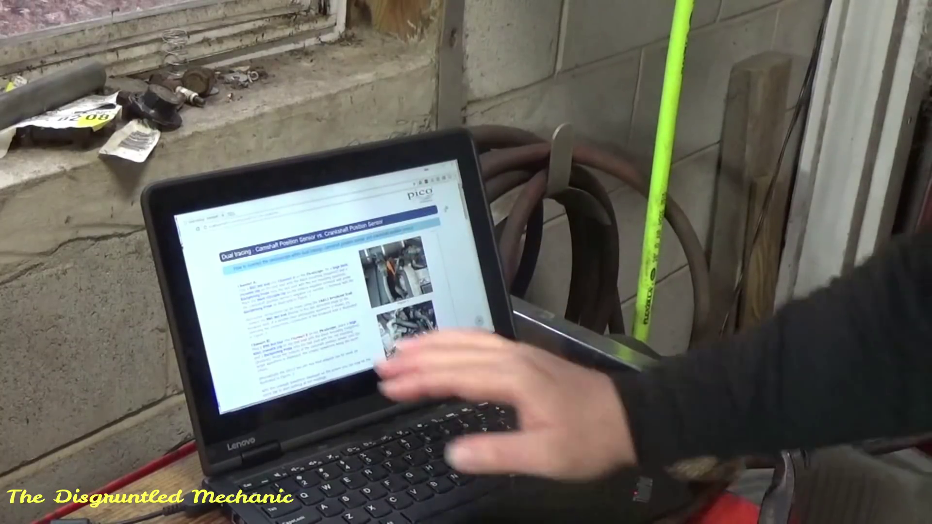
Step: Skim the dual-tracing guide page, then switch back to the PicoScope scope window
{"action": "scroll", "coordinate": [335, 292], "scroll_direction": "down", "scroll_amount": 3}
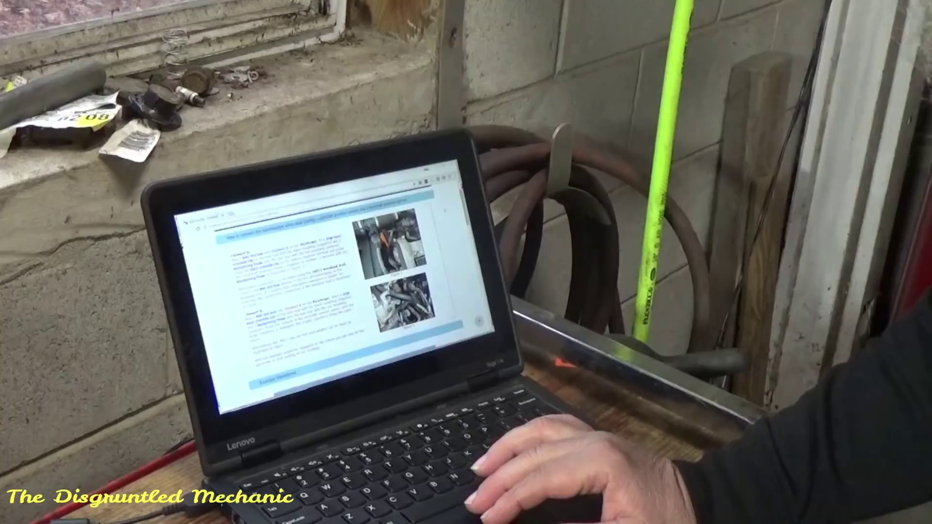
{"action": "scroll", "coordinate": [335, 291], "scroll_direction": "up", "scroll_amount": 3}
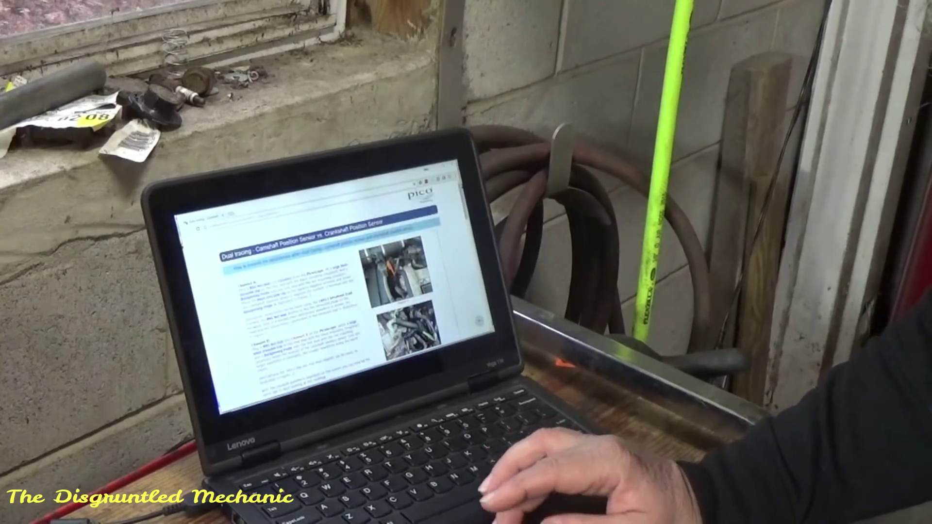
{"action": "key", "text": "alt+Tab"}
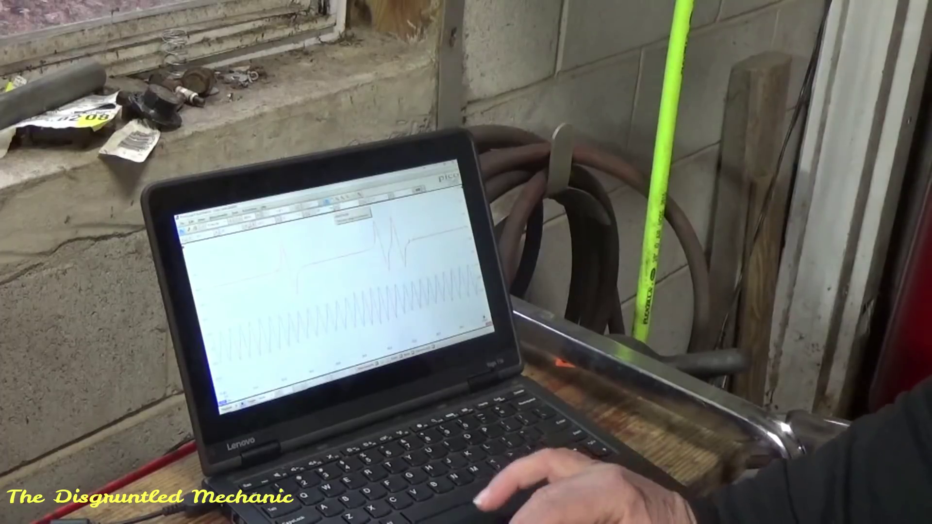
Step: Bring up the capture setup choices while the cam and crank traces are displayed
{"action": "left_click", "coordinate": [352, 213]}
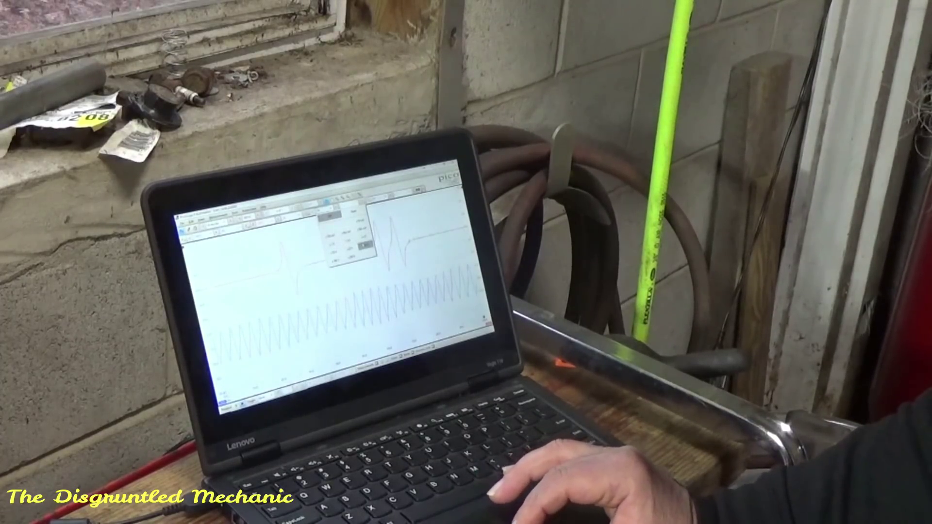
Step: Apply the new capture setting, then bring up the capture setup choices again
{"action": "left_click", "coordinate": [350, 248]}
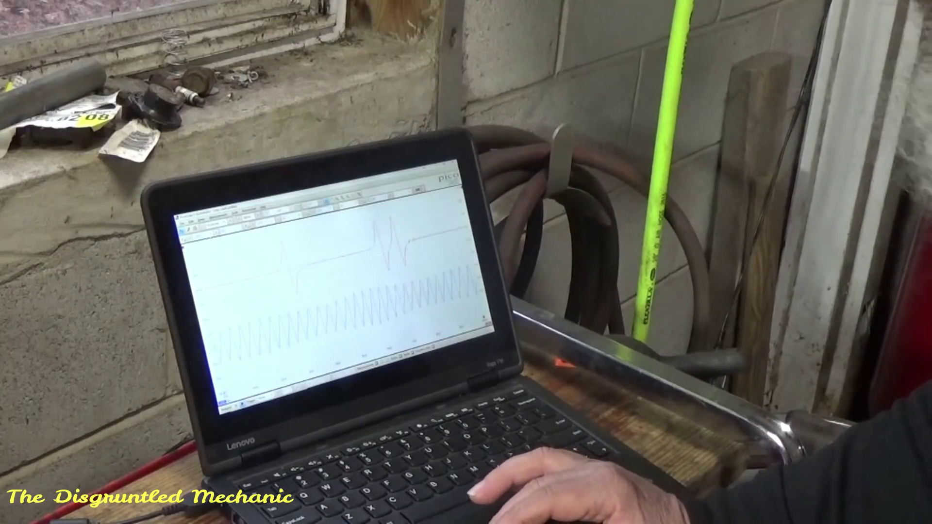
{"action": "left_click", "coordinate": [214, 227]}
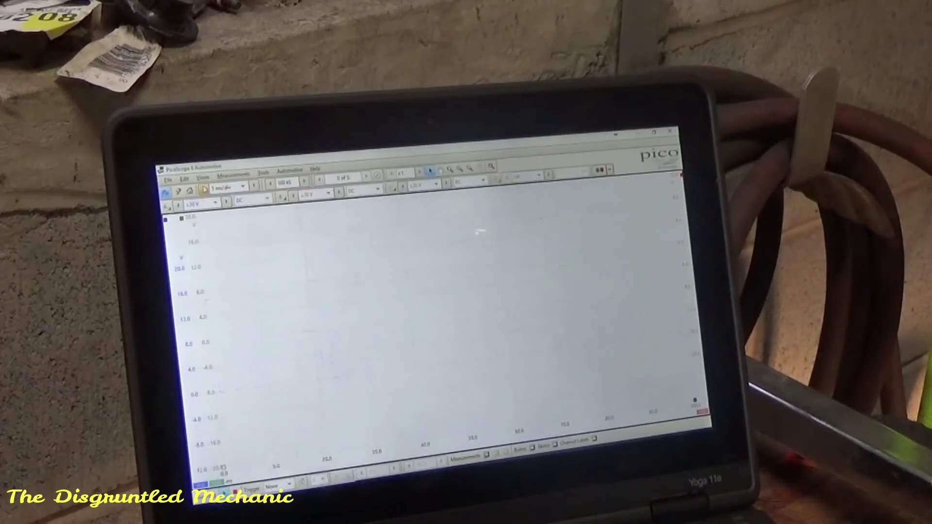
Step: Step the timebase from 20 ms/div up to 50 ms/div and restart the capture
{"action": "left_click", "coordinate": [255, 186]}
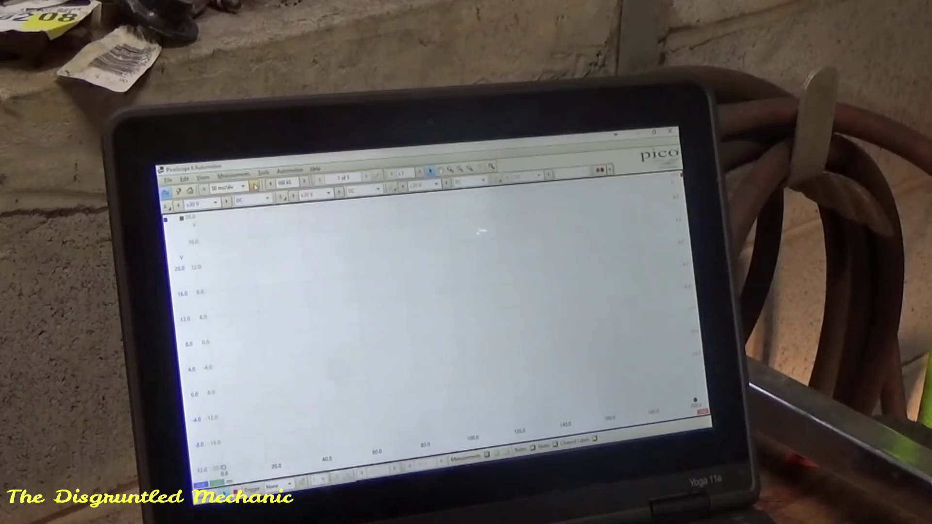
{"action": "left_click", "coordinate": [254, 186]}
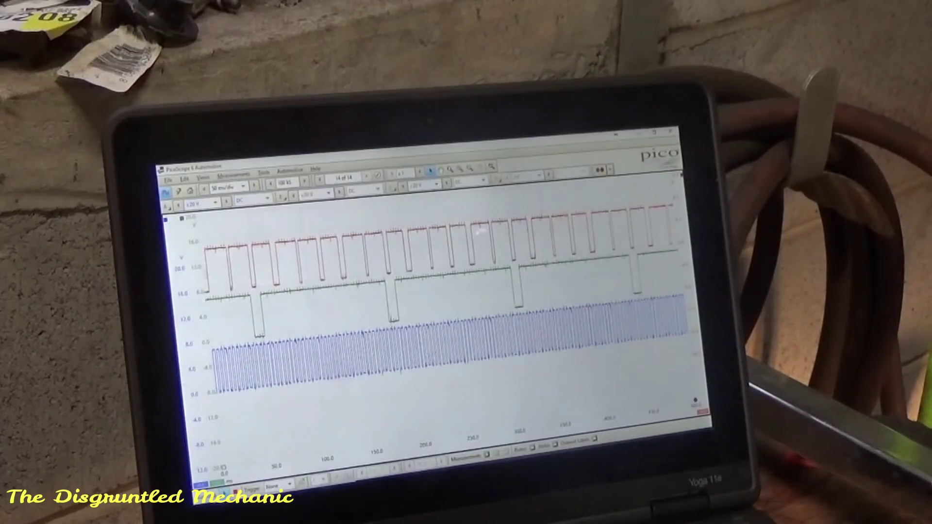
{"action": "left_click", "coordinate": [237, 491]}
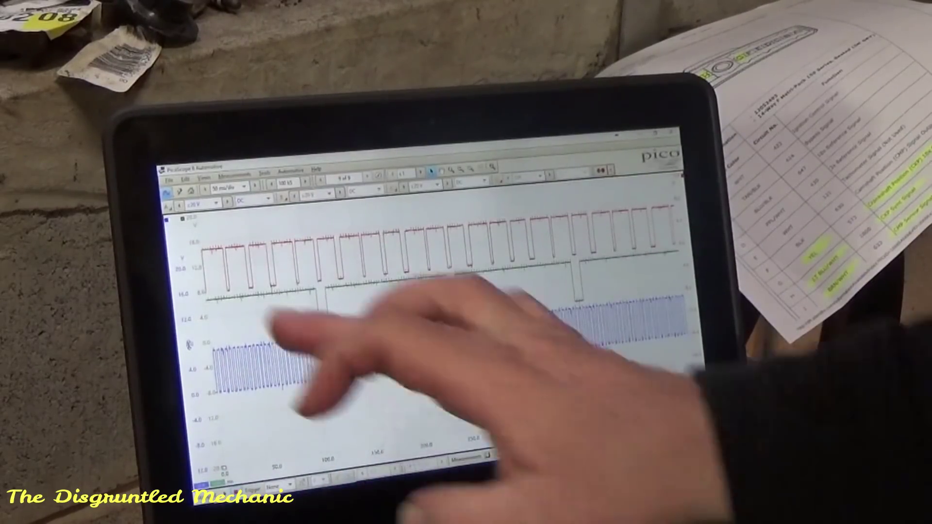
Step: Separate the traces: blue up, the lower channel down, and red below blue
{"action": "left_click_drag", "start_coordinate": [190, 345], "coordinate": [186, 254]}
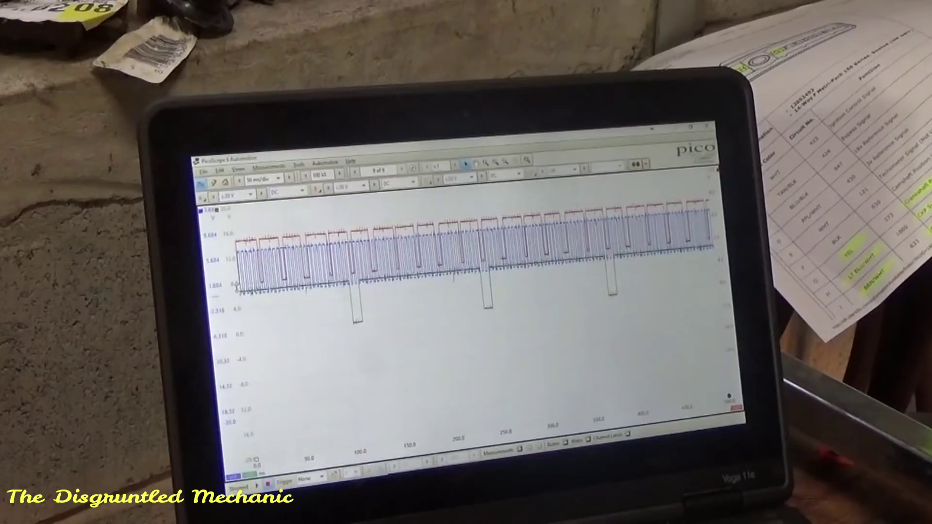
{"action": "left_click_drag", "start_coordinate": [238, 291], "coordinate": [247, 404]}
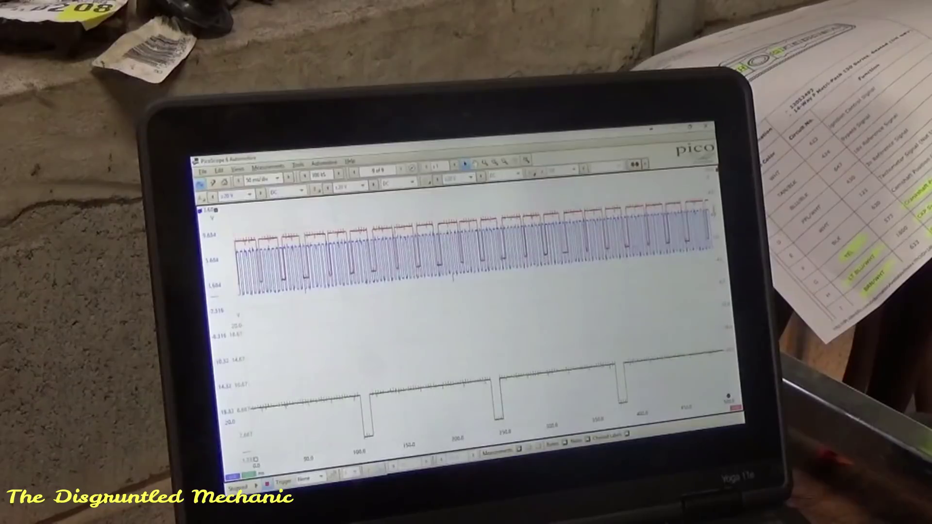
{"action": "left_click_drag", "start_coordinate": [241, 248], "coordinate": [240, 330]}
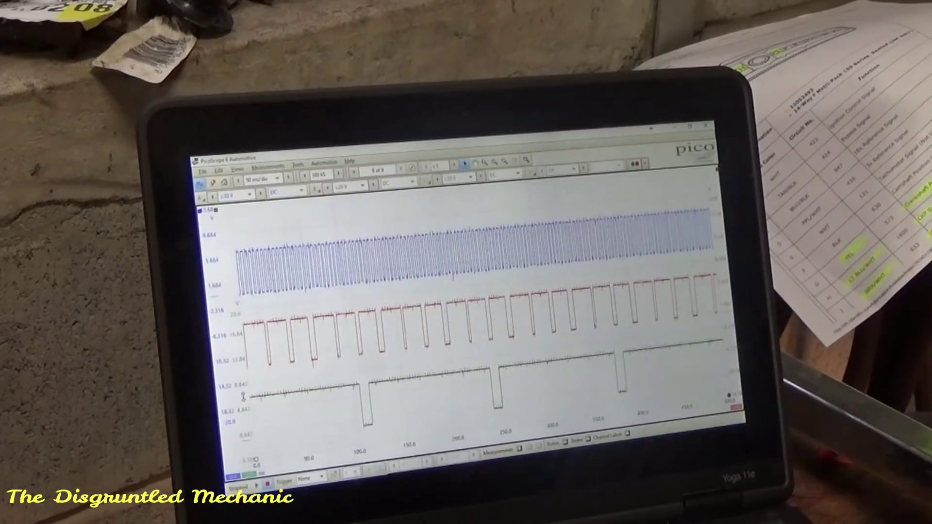
Step: Mark and widen a zoom region over the waveforms, then zoom in on it
{"action": "mouse_move", "coordinate": [379, 471]}
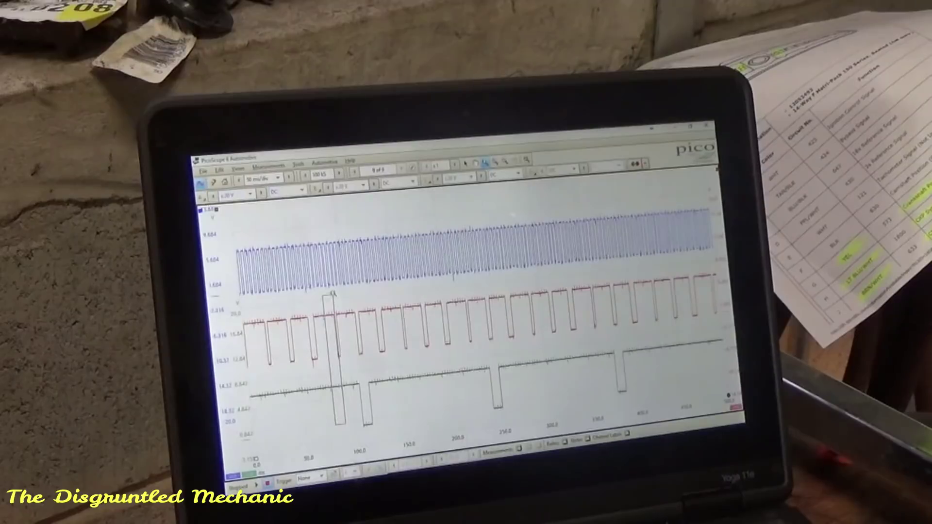
{"action": "left_click_drag", "start_coordinate": [333, 294], "coordinate": [369, 223]}
{"action": "left_click_drag", "start_coordinate": [443, 411], "coordinate": [335, 425]}
{"action": "left_click", "coordinate": [338, 431]}
Step: Return to the full 0–450 ms view and reset the scope view layout to default
{"action": "left_click", "coordinate": [527, 160]}
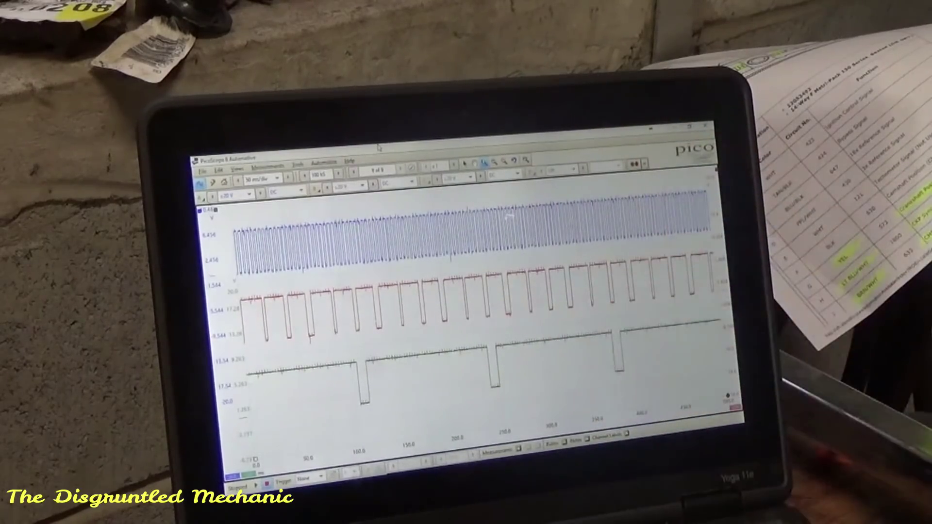
{"action": "left_click", "coordinate": [238, 169]}
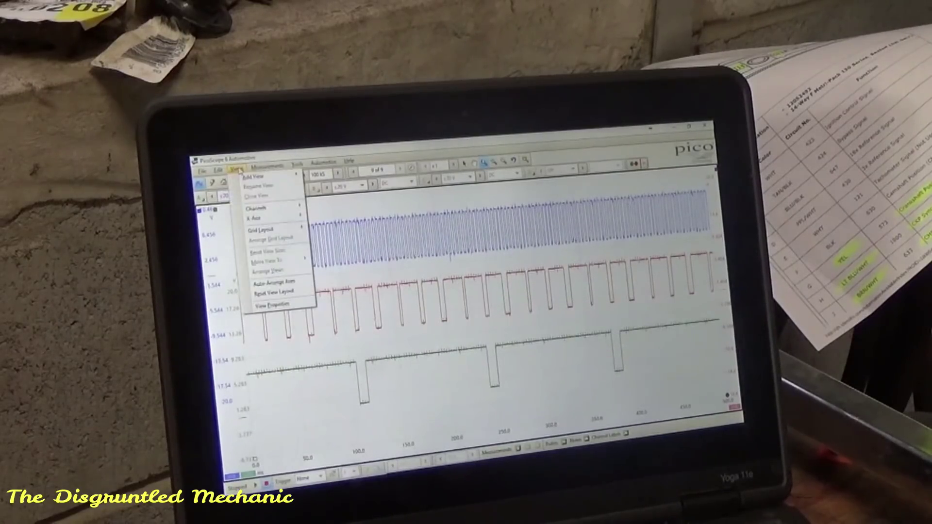
{"action": "left_click", "coordinate": [277, 293]}
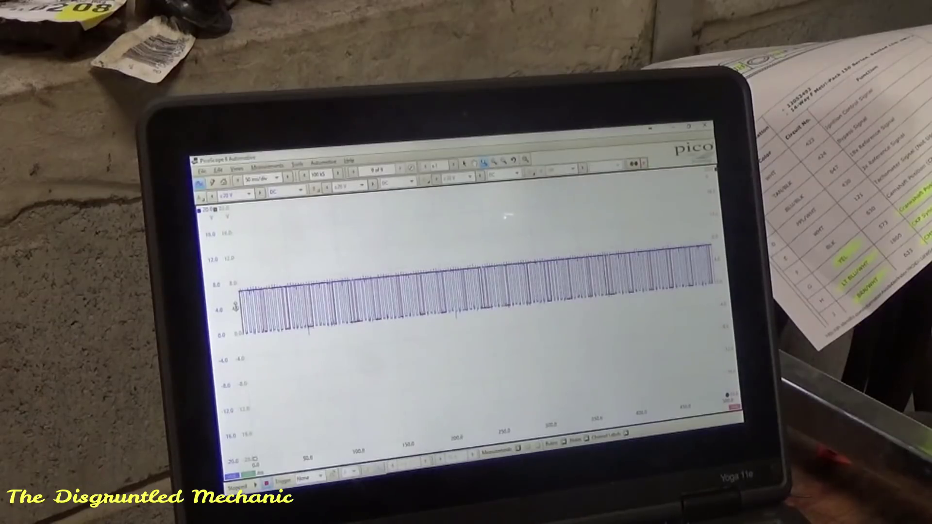
Step: Move channel B below A, raise and rescale channel A, and shift channel C up
{"action": "left_click_drag", "start_coordinate": [235, 308], "coordinate": [246, 392]}
{"action": "left_click_drag", "start_coordinate": [216, 287], "coordinate": [217, 234]}
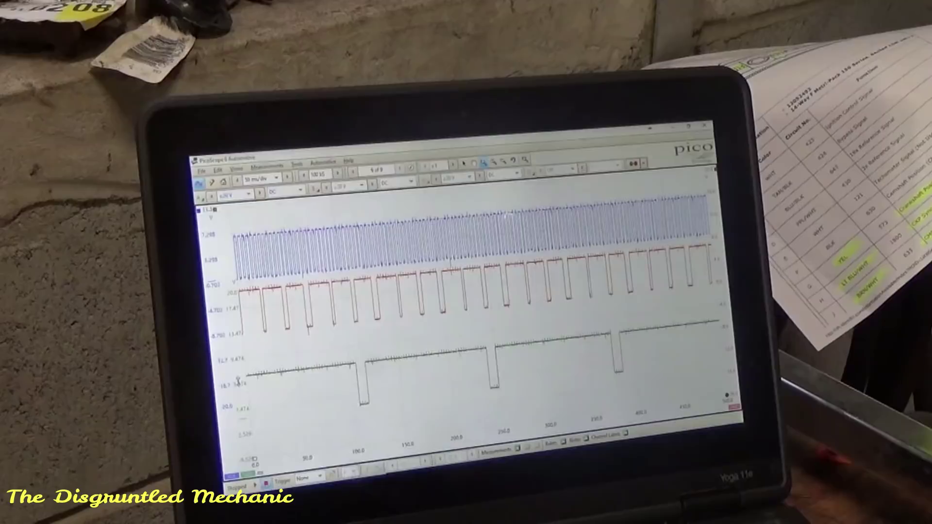
{"action": "left_click_drag", "start_coordinate": [238, 375], "coordinate": [238, 364]}
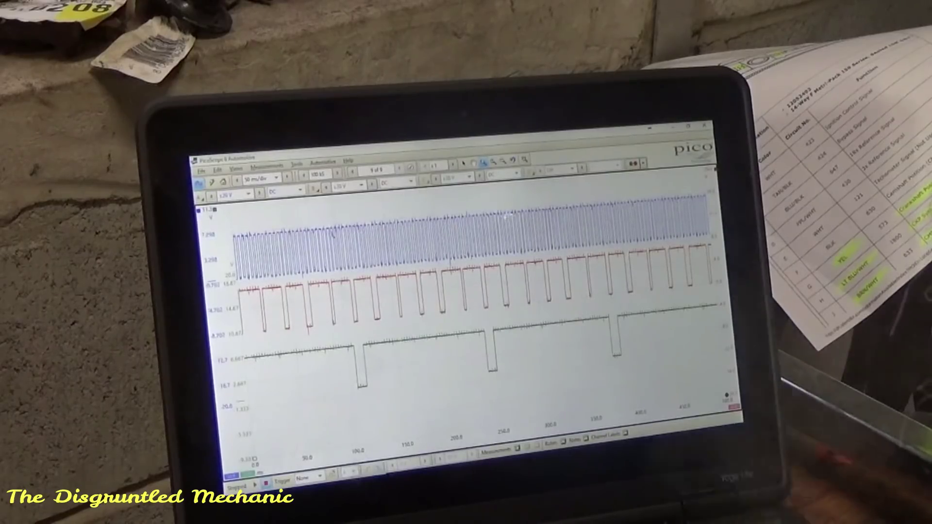
Step: Zoom across all traces to about 105–240 ms and move the Zoom Overview off the waveforms
{"action": "mouse_move", "coordinate": [318, 223]}
{"action": "left_mouse_down"}
{"action": "mouse_move", "coordinate": [463, 241]}
{"action": "mouse_move", "coordinate": [546, 267]}
{"action": "left_mouse_up"}
{"action": "left_click_drag", "start_coordinate": [543, 323], "coordinate": [551, 390]}
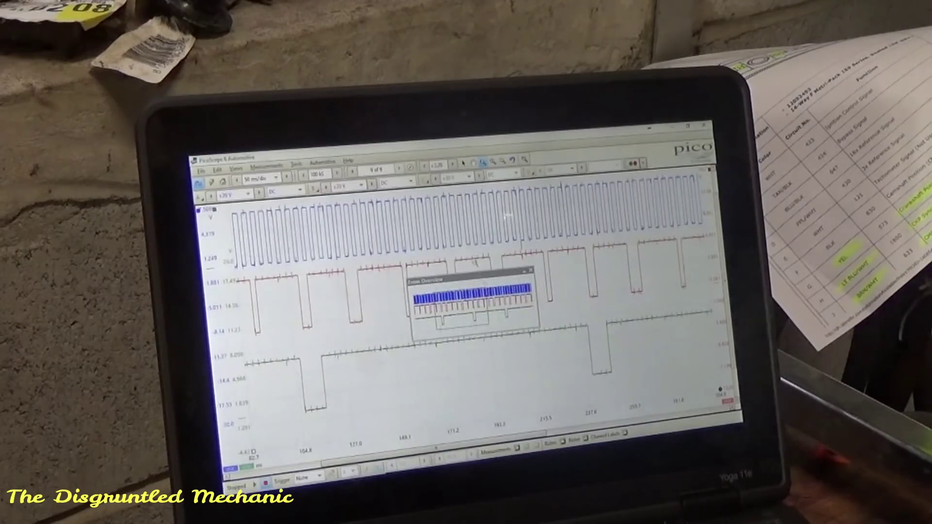
{"action": "left_click_drag", "start_coordinate": [476, 275], "coordinate": [680, 349]}
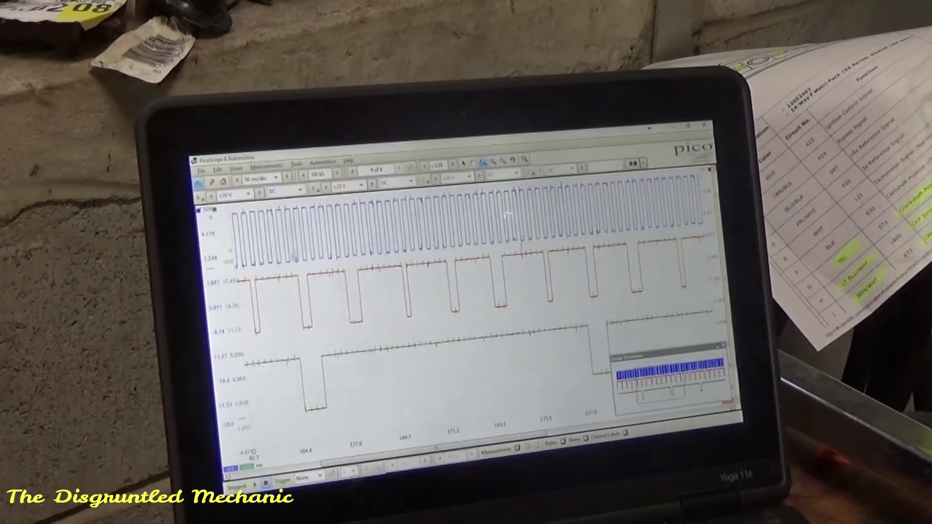
Step: Zoom further into the time axis, leaving the view options unchanged
{"action": "left_click", "coordinate": [316, 256]}
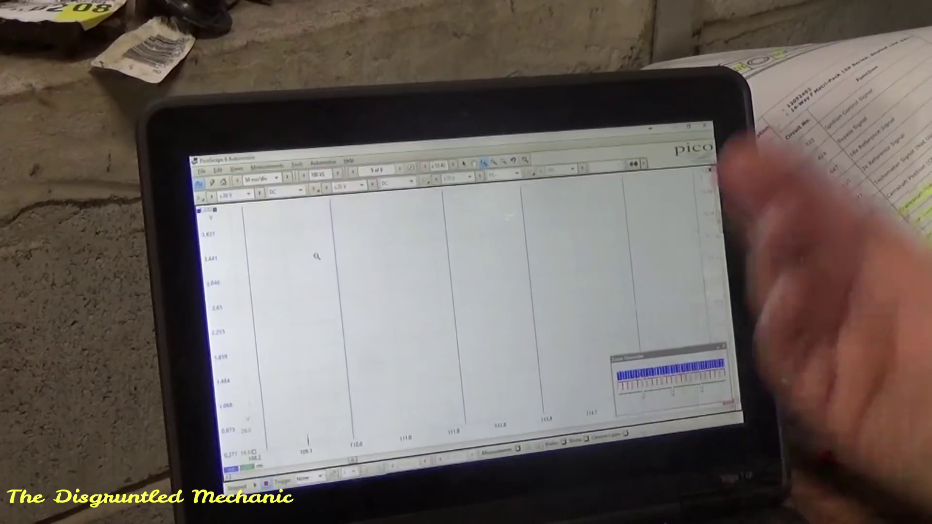
{"action": "left_click", "coordinate": [236, 169]}
{"action": "left_click", "coordinate": [262, 285]}
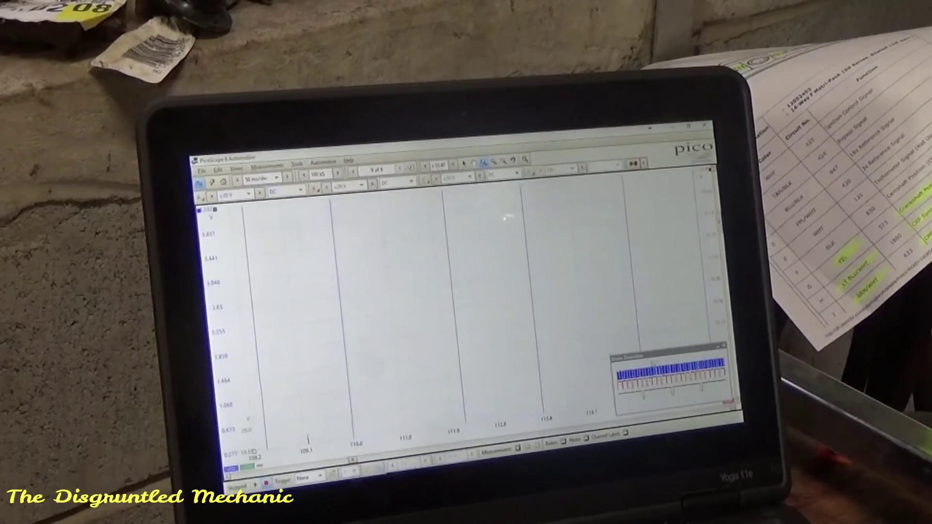
Step: Reposition, heighten and widen the Zoom Overview window over the graph to show all three traces
{"action": "left_click_drag", "start_coordinate": [651, 357], "coordinate": [470, 283]}
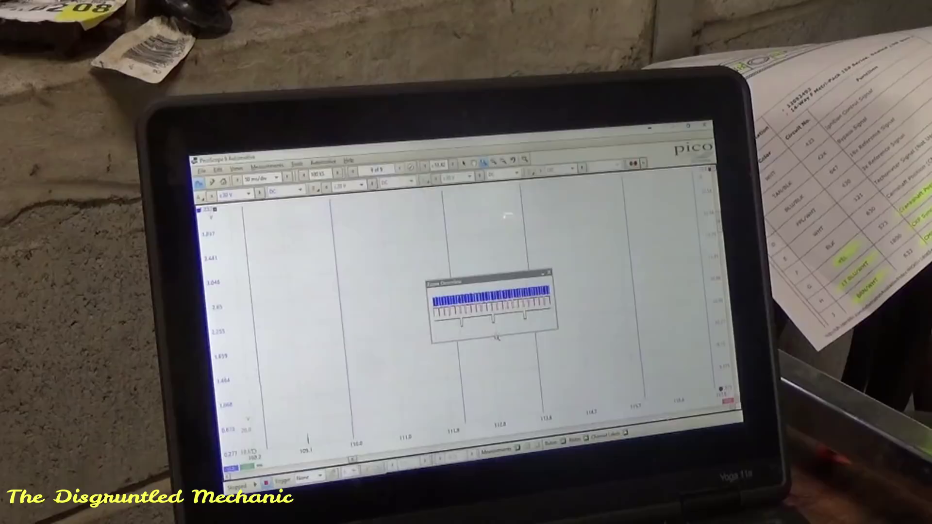
{"action": "left_click_drag", "start_coordinate": [496, 335], "coordinate": [500, 427]}
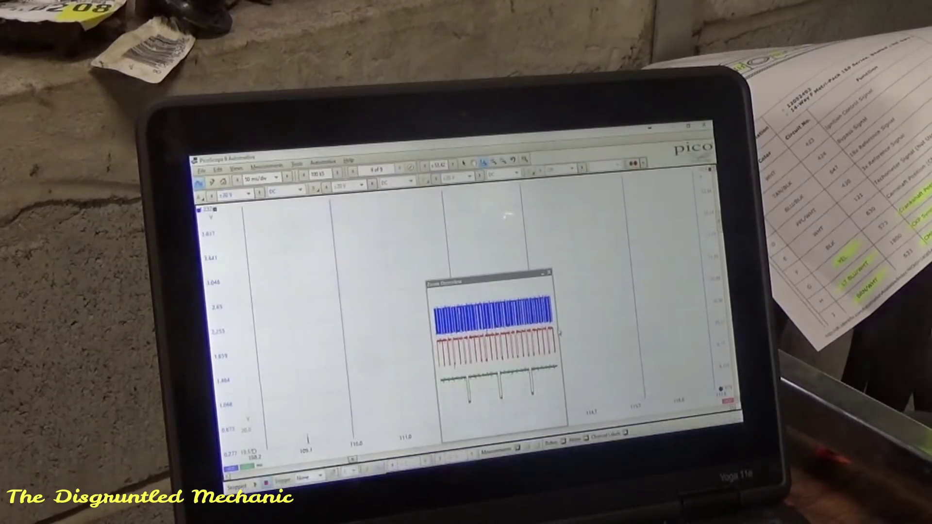
{"action": "left_click_drag", "start_coordinate": [515, 271], "coordinate": [507, 184]}
{"action": "left_click_drag", "start_coordinate": [421, 279], "coordinate": [200, 292]}
{"action": "left_click_drag", "start_coordinate": [550, 258], "coordinate": [713, 253]}
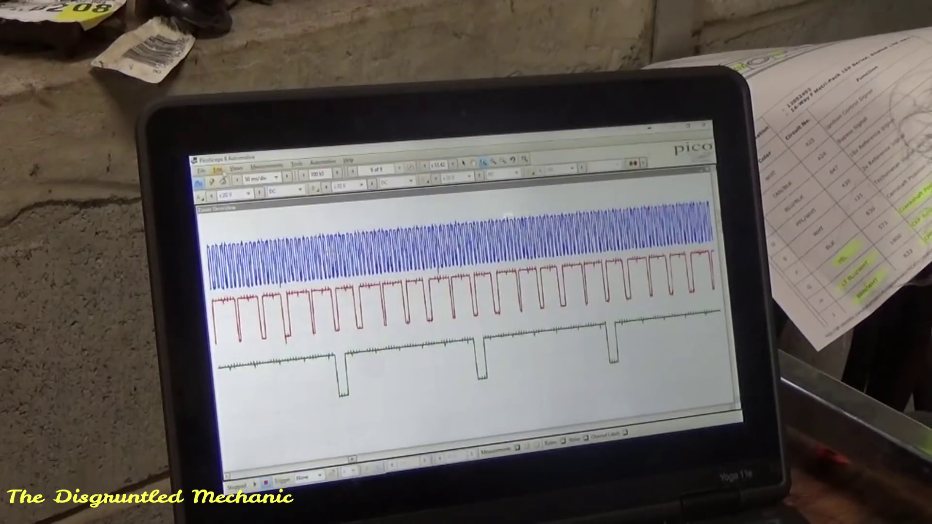
Step: Close the Zoom Overview and reset the view layout to show the full-length waveforms
{"action": "left_click", "coordinate": [507, 217]}
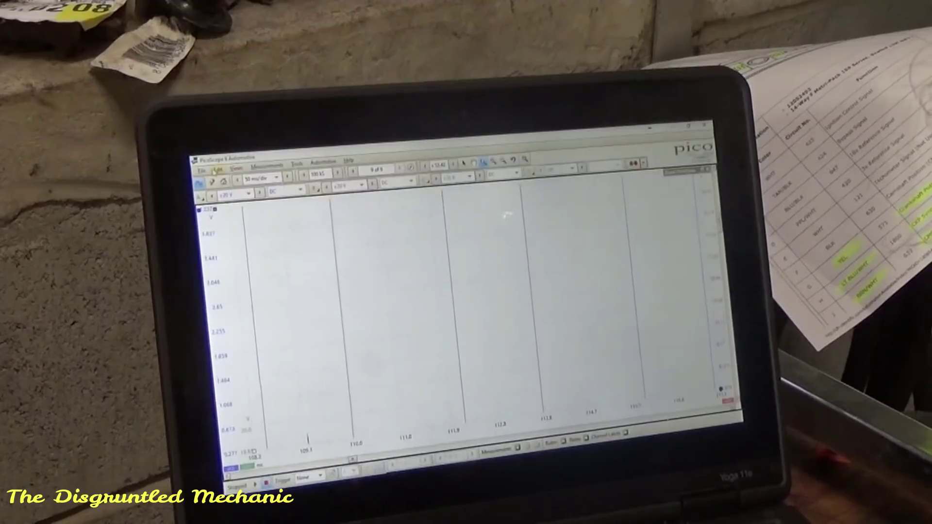
{"action": "left_click", "coordinate": [238, 169]}
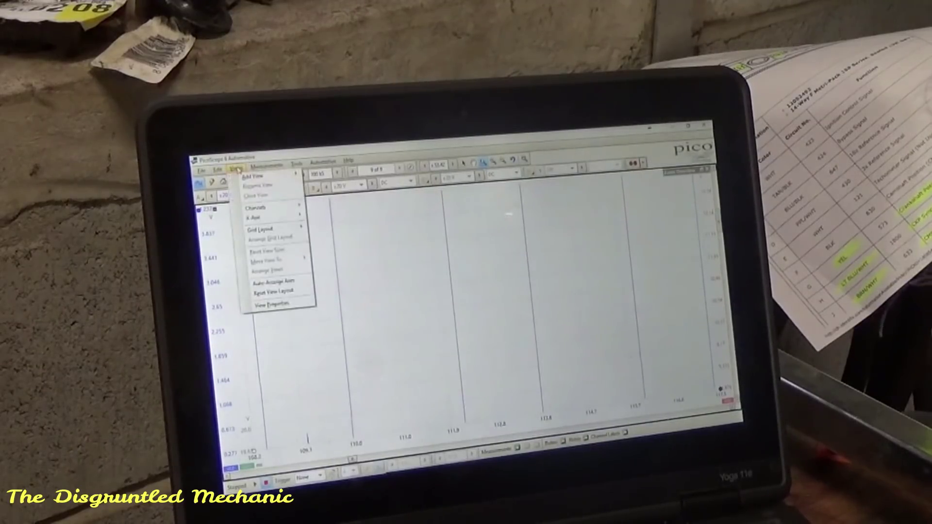
{"action": "left_click", "coordinate": [272, 292]}
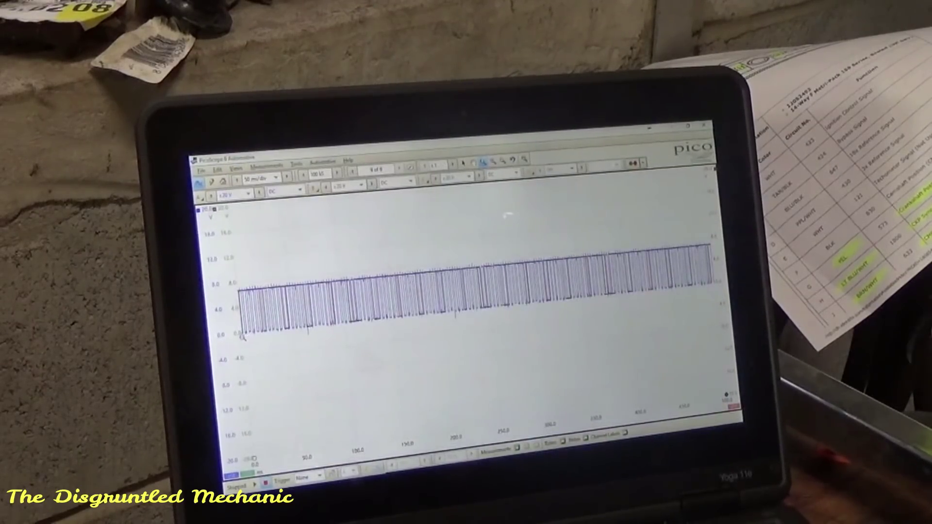
Step: Move channel B's trace down and channel A's up, then zoom to about 70–300 ms across all three traces
{"action": "left_click_drag", "start_coordinate": [237, 335], "coordinate": [248, 411]}
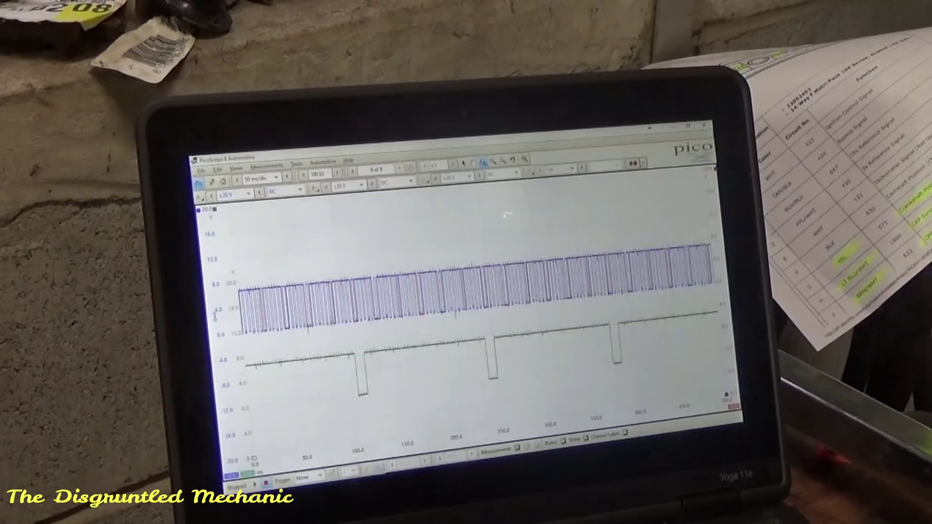
{"action": "left_click_drag", "start_coordinate": [217, 314], "coordinate": [217, 241]}
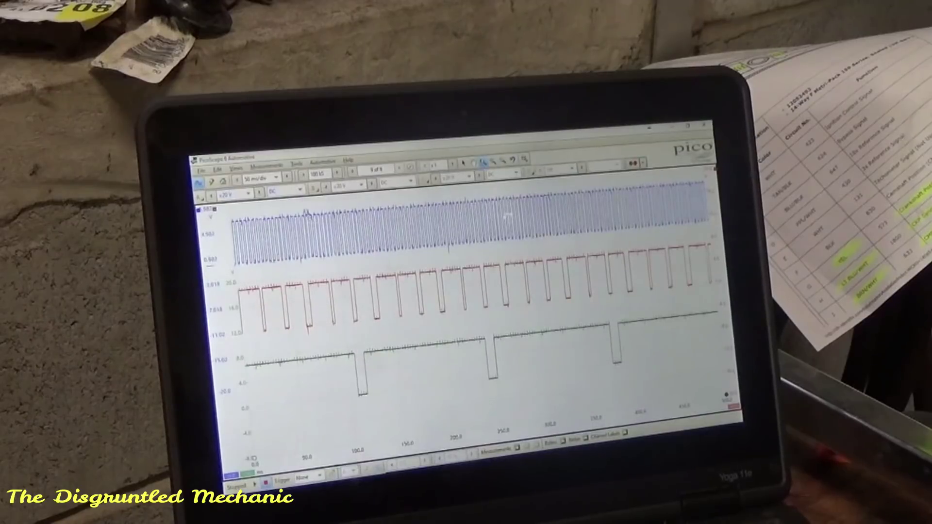
{"action": "left_click_drag", "start_coordinate": [569, 238], "coordinate": [583, 384]}
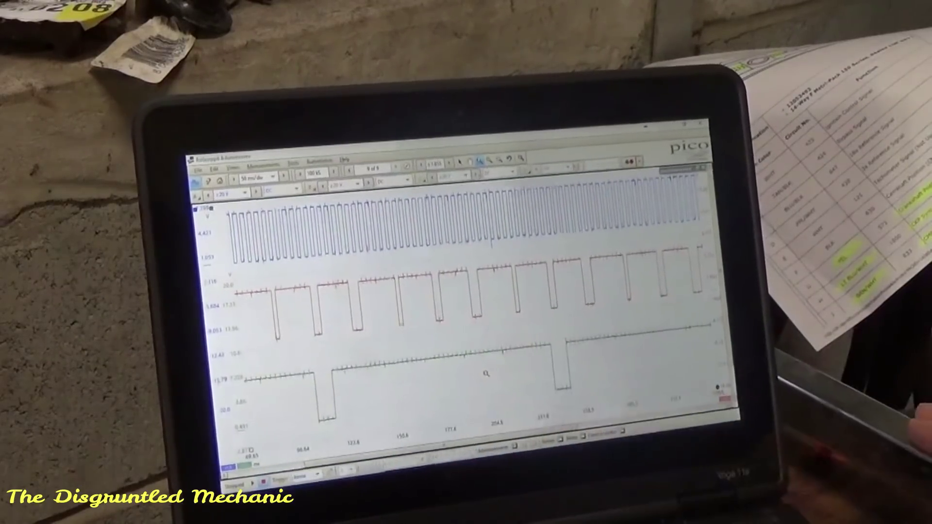